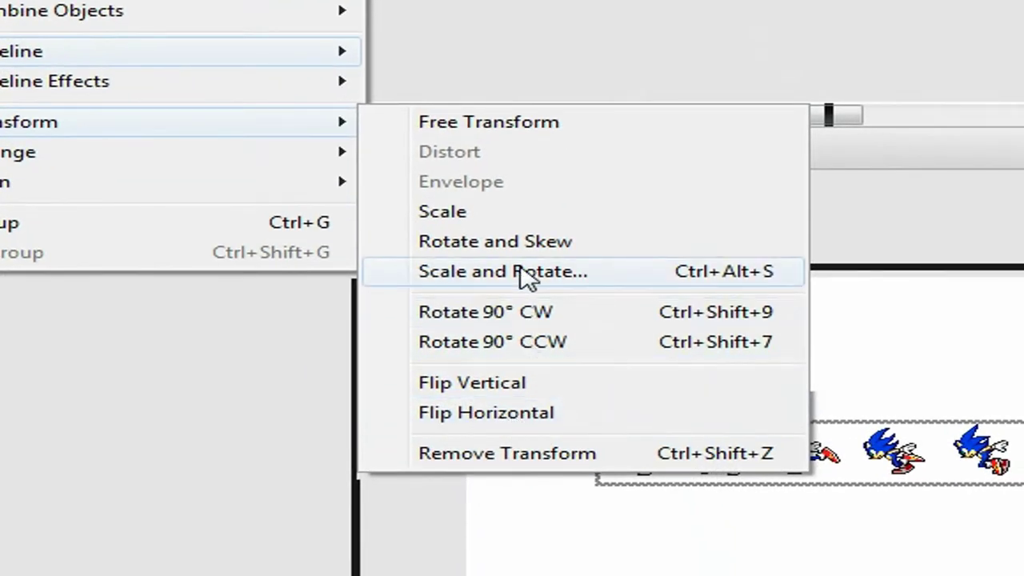
Step: Scale the selected sprite sheet to 200%
left_click(731, 512)
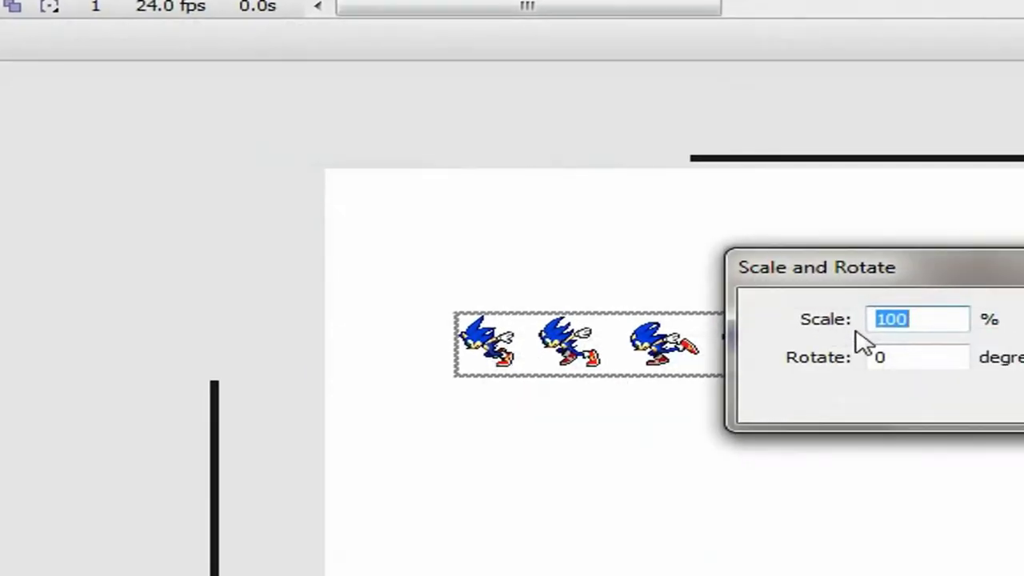
type("200")
key("Return")
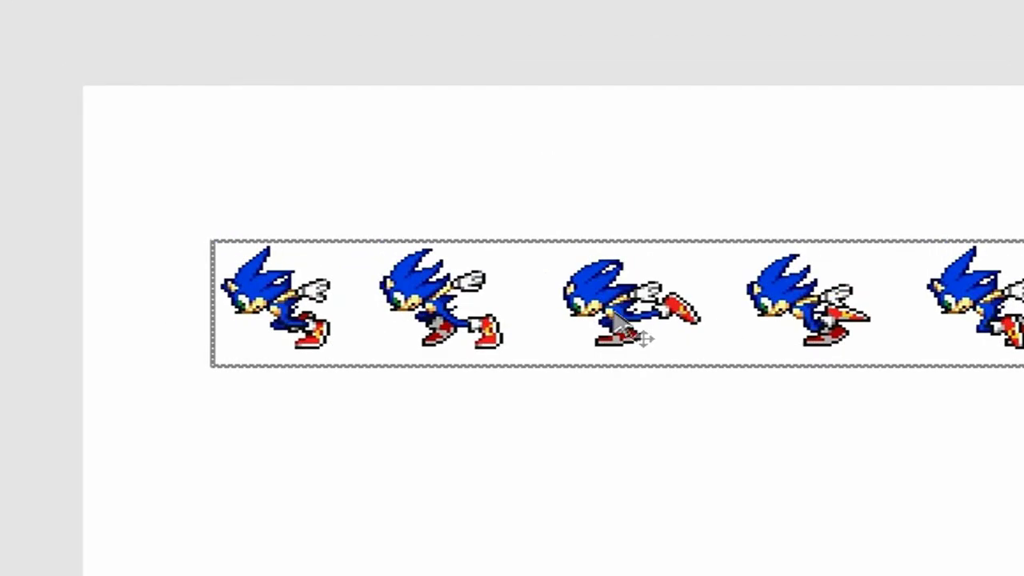
Step: Convert the enlarged sprite sheet to a Movie Clip symbol and open it for editing
right_click(572, 269)
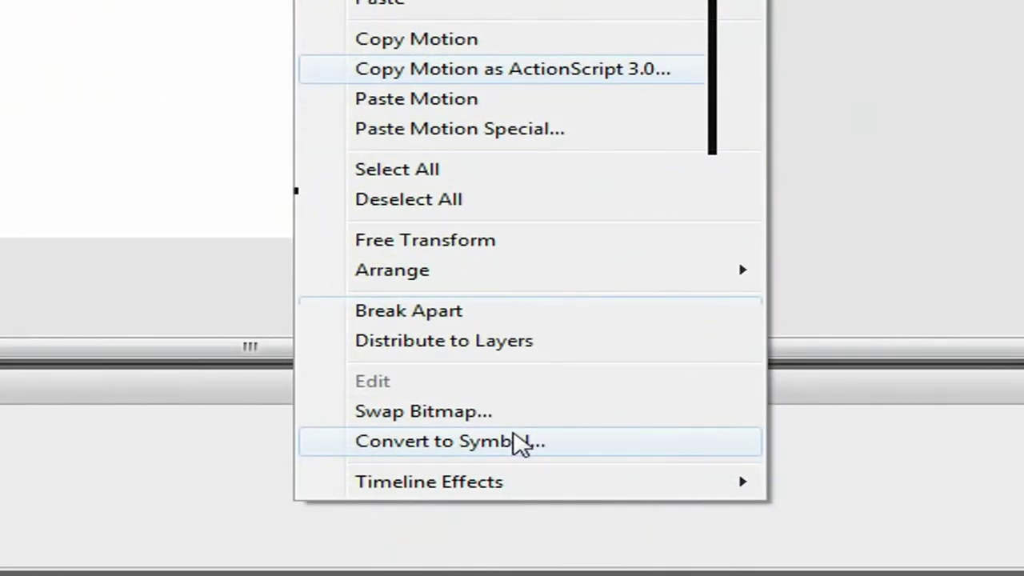
left_click(521, 442)
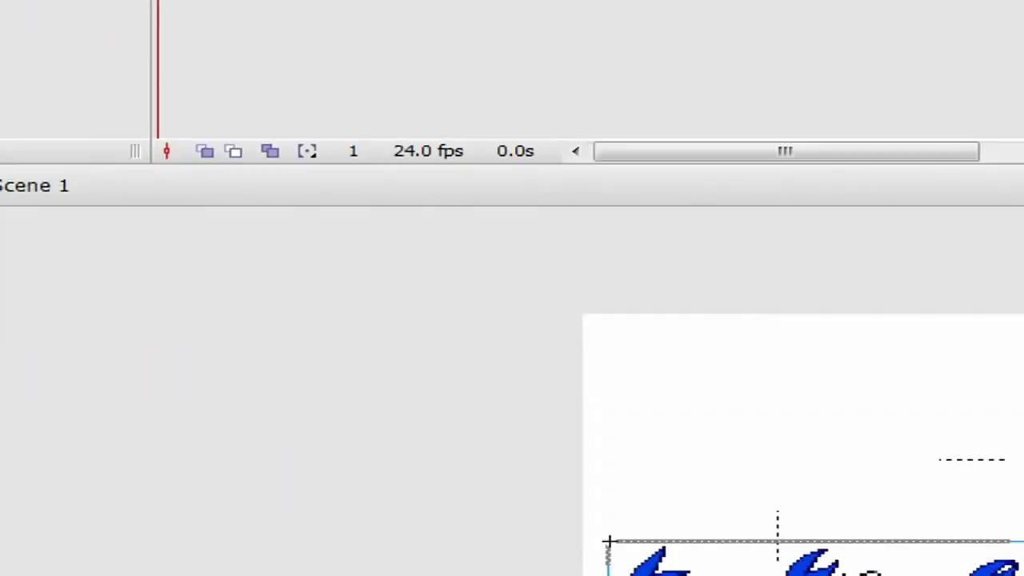
right_click(542, 418)
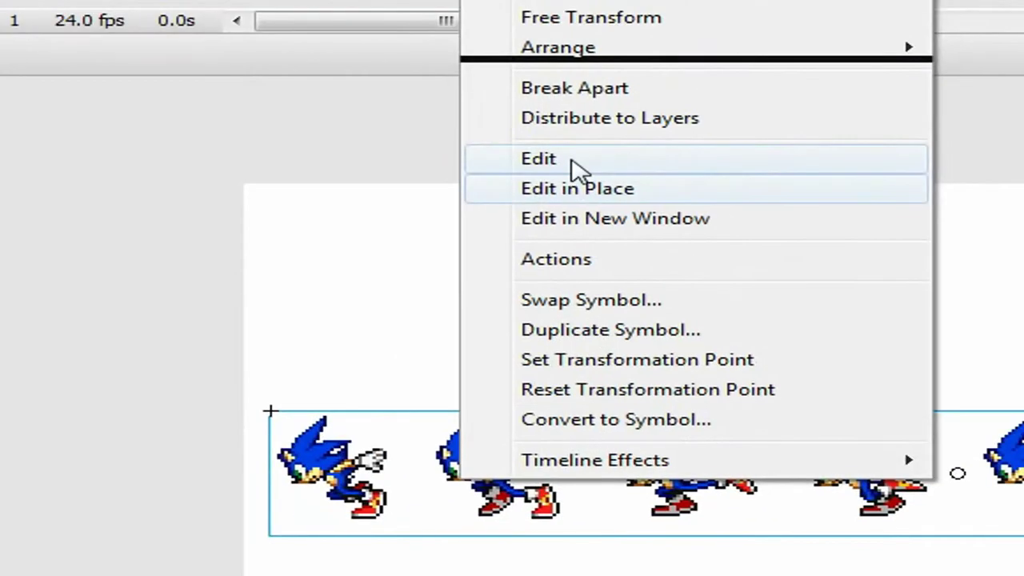
left_click(570, 158)
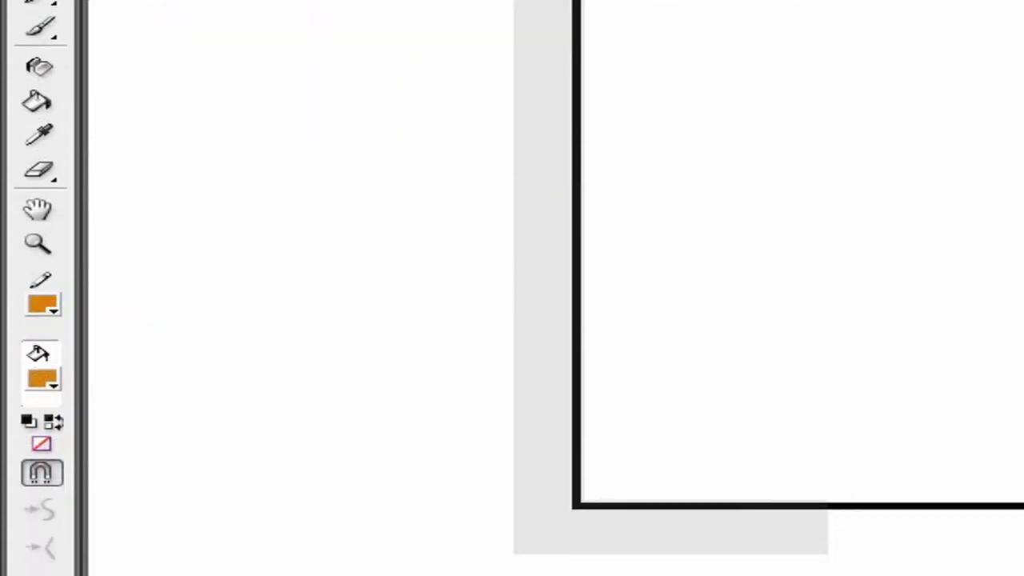
Step: Return to Scene 1 and look over the filters available for the sprite sheet's movie clip
left_click(309, 487)
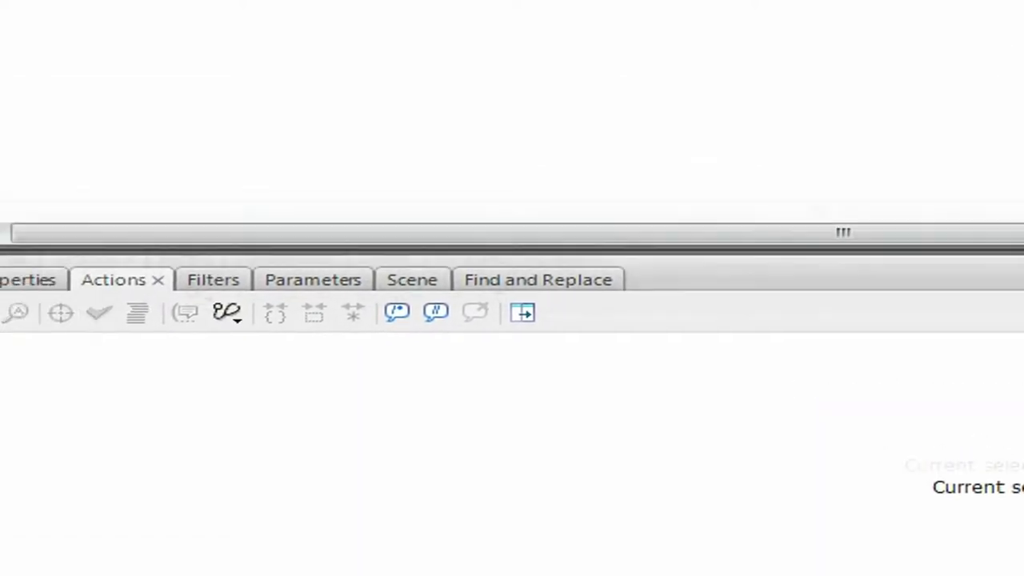
left_click(27, 278)
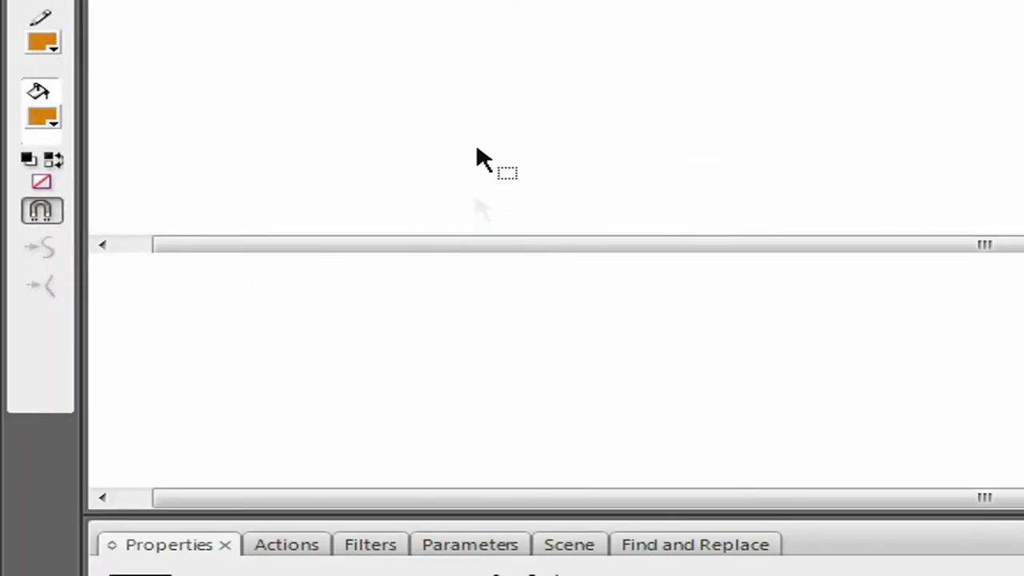
left_click(168, 176)
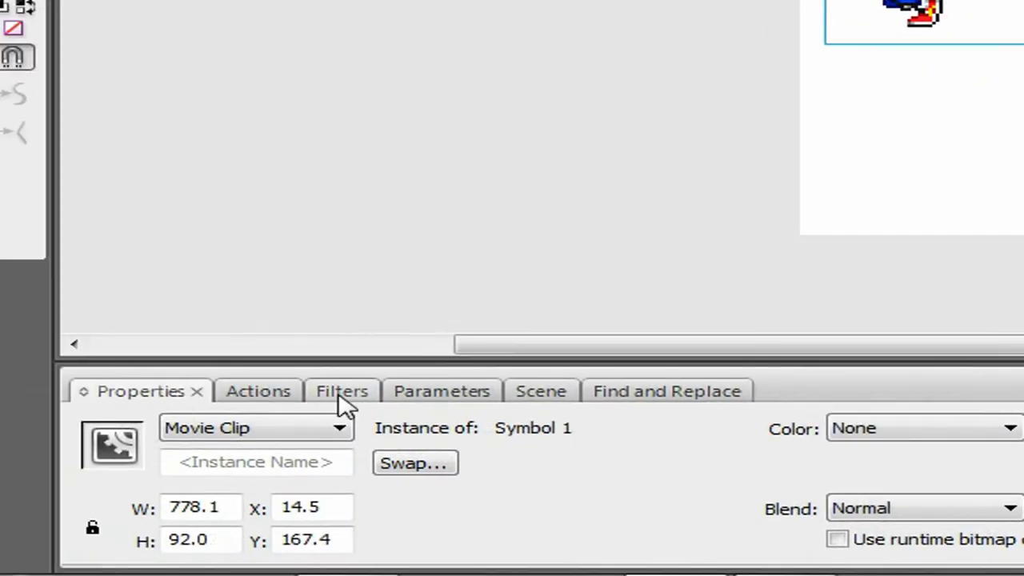
left_click(343, 400)
left_click(120, 419)
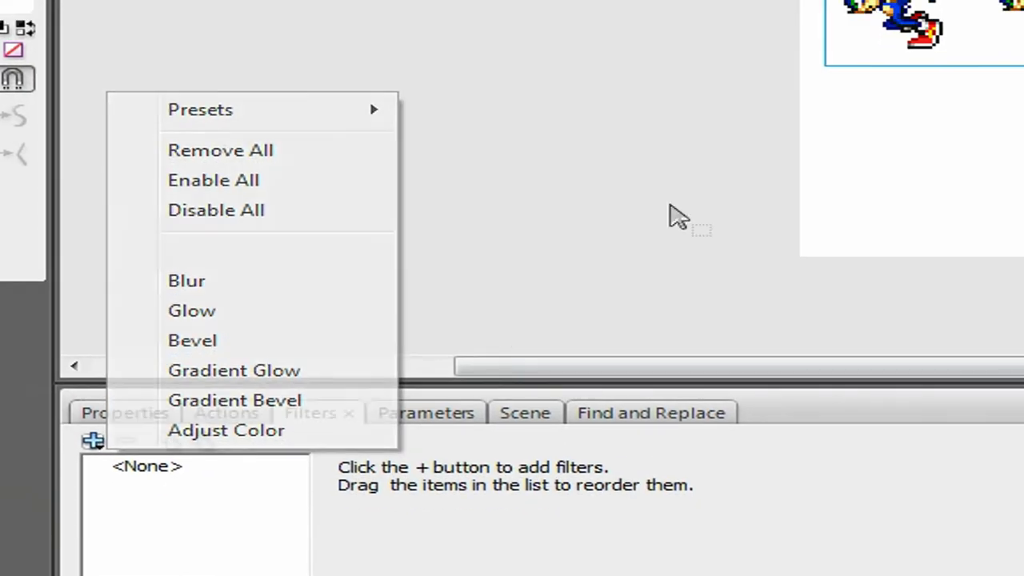
left_click(670, 208)
left_click(760, 291)
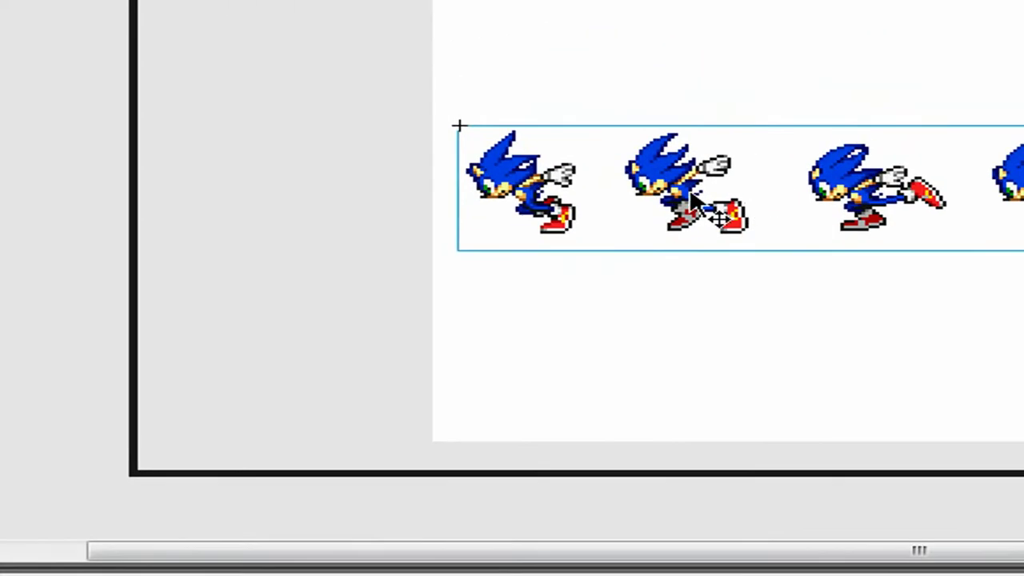
Step: Open the sprite sheet's movie clip symbol for editing
right_click(695, 207)
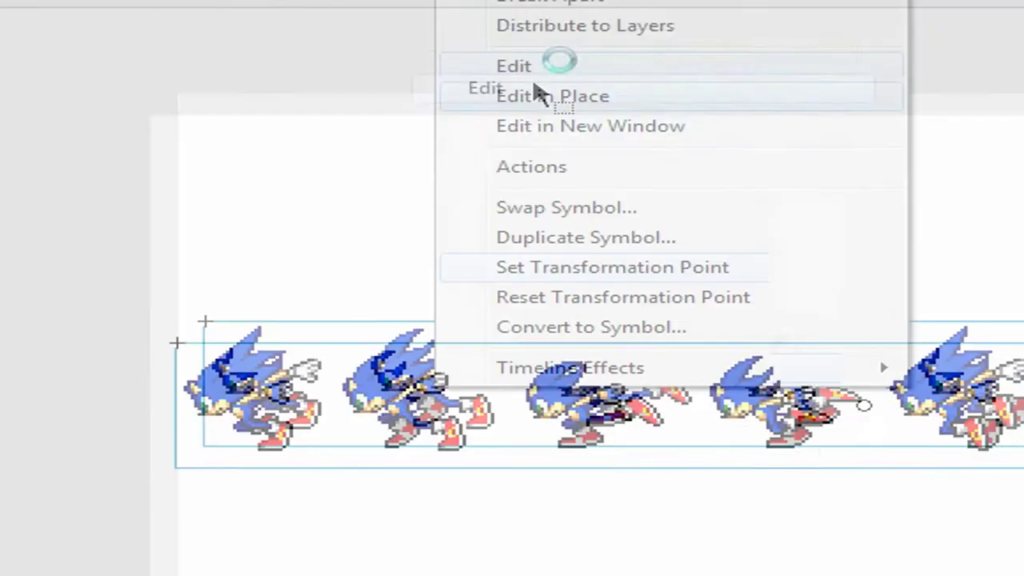
left_click(534, 84)
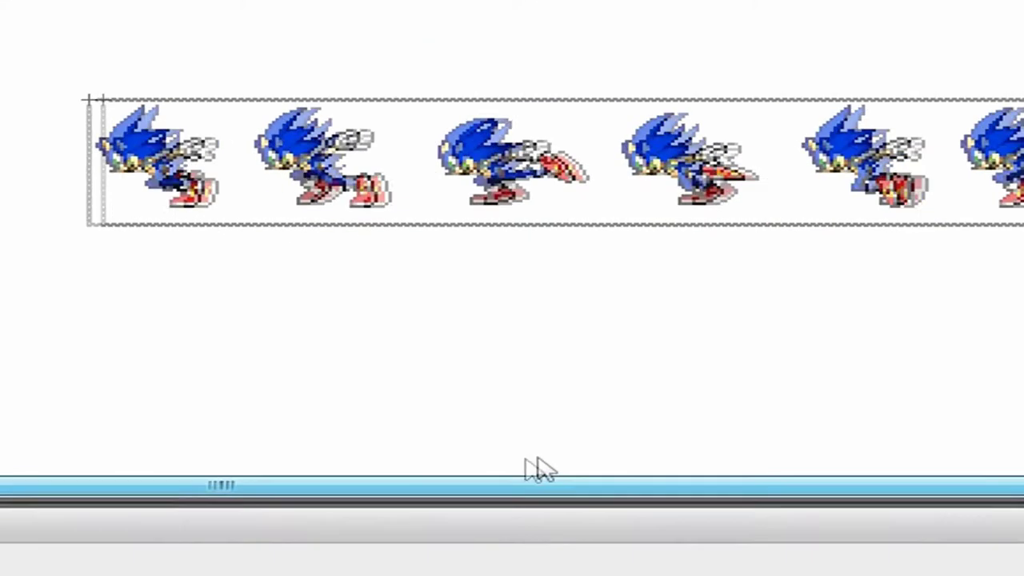
left_click_drag(537, 458, 494, 344)
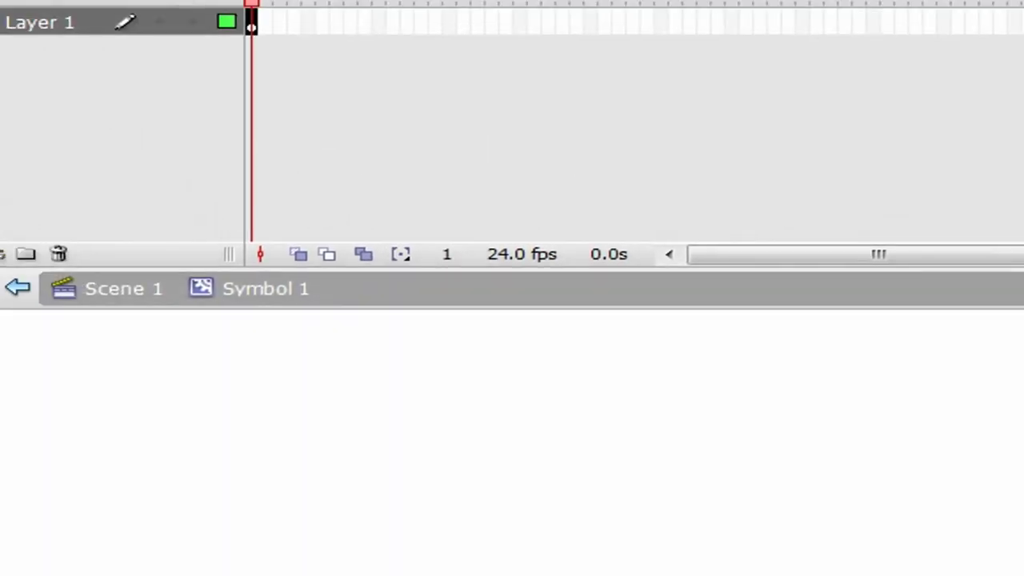
Step: Try rotating the broken-apart sprite sheet inside the symbol and undo the change
left_click(320, 41)
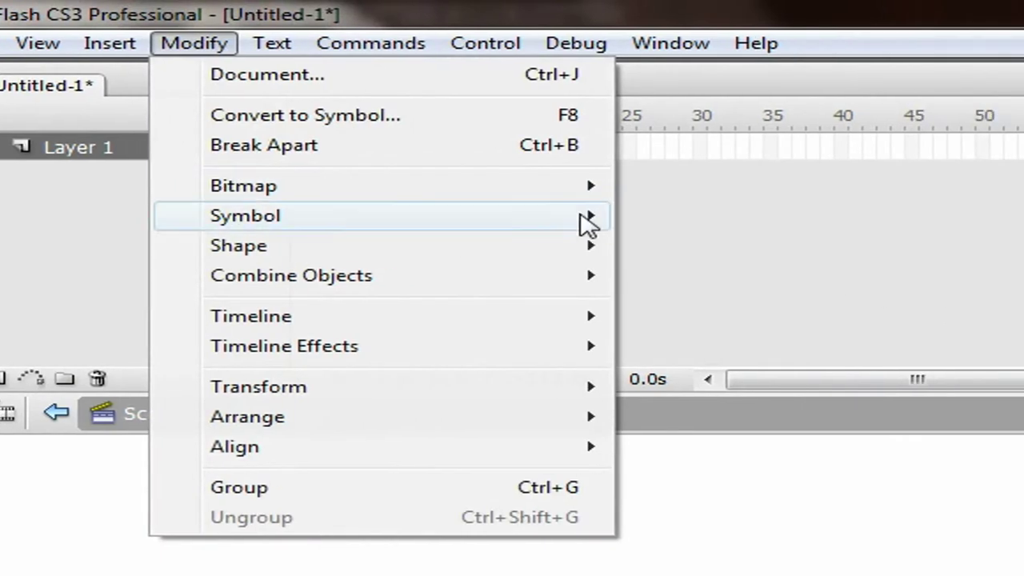
mouse_move(563, 195)
left_click(739, 217)
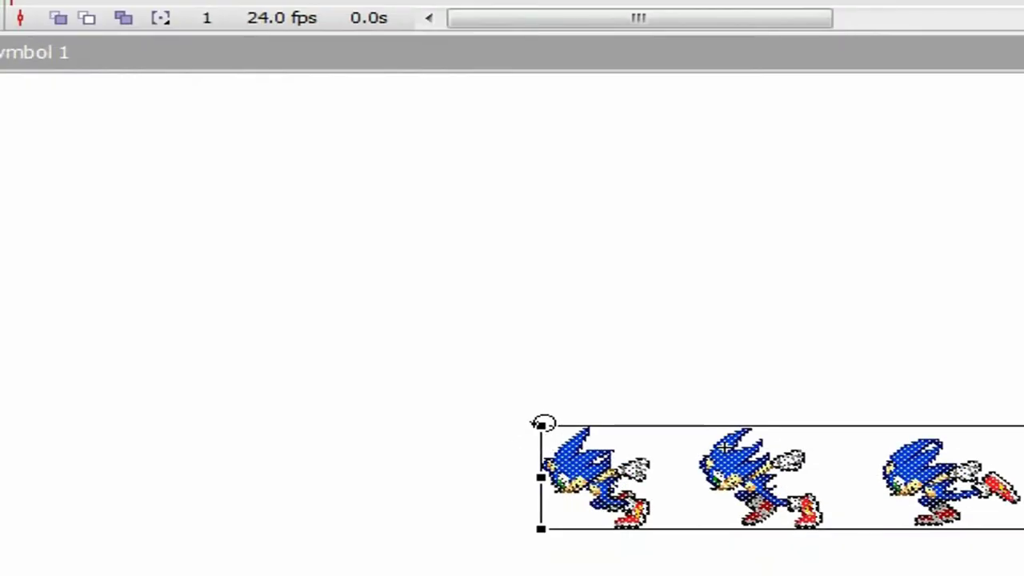
left_click_drag(537, 426, 256, 138)
left_click(417, 354)
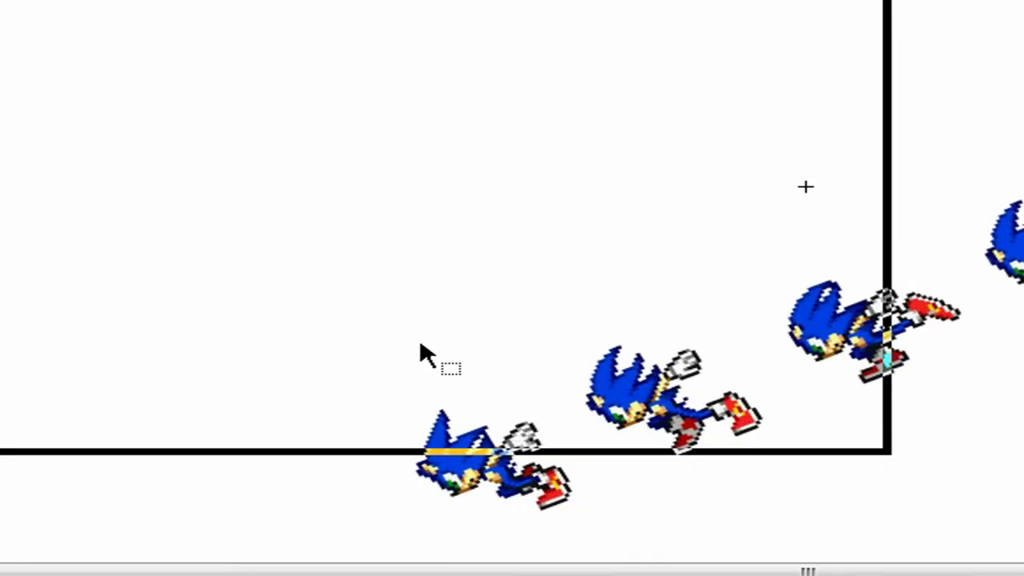
key("ctrl+z")
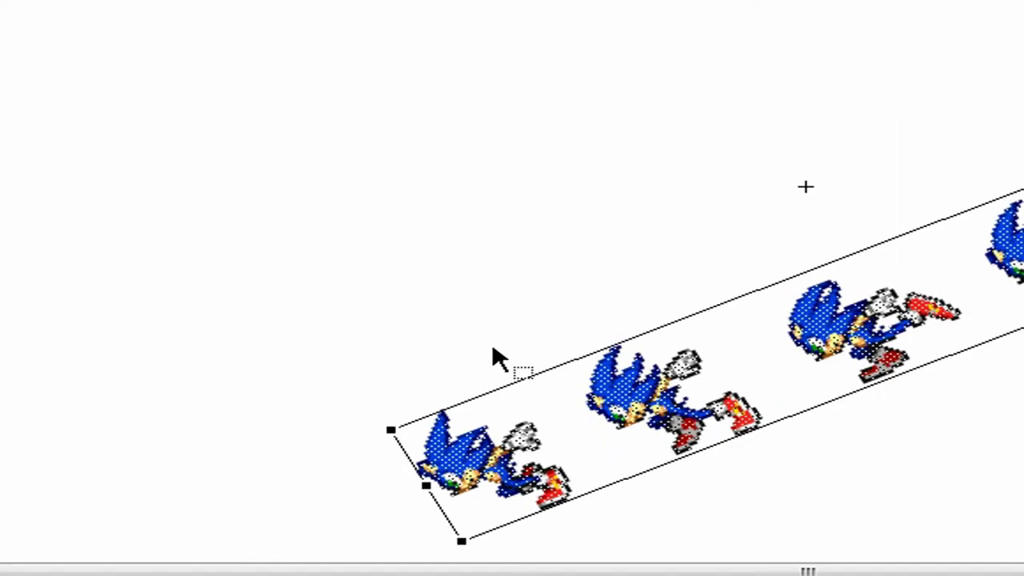
key("ctrl+z")
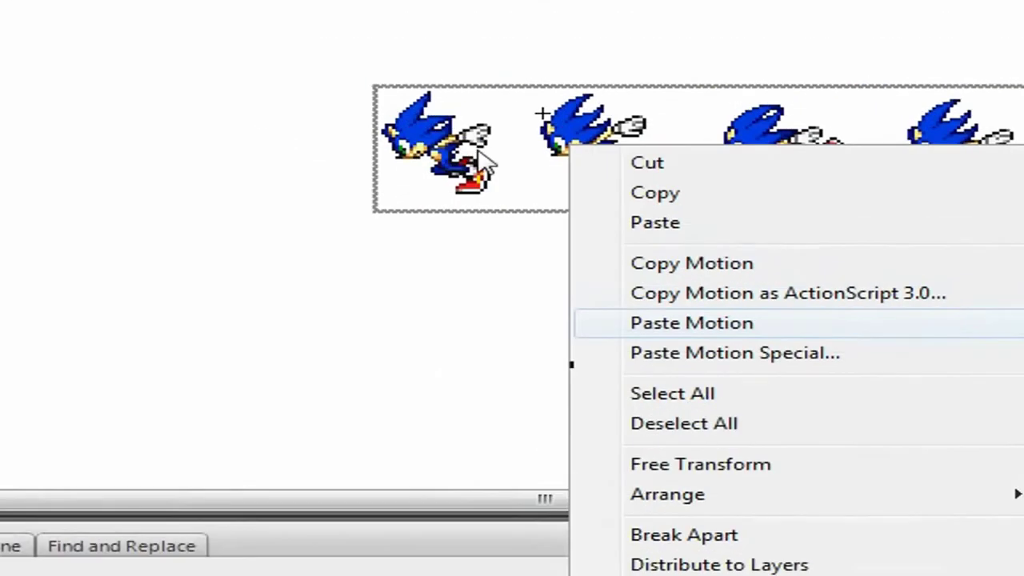
Step: Break apart the sprite sheet bitmap inside Symbol 1
left_click(487, 165)
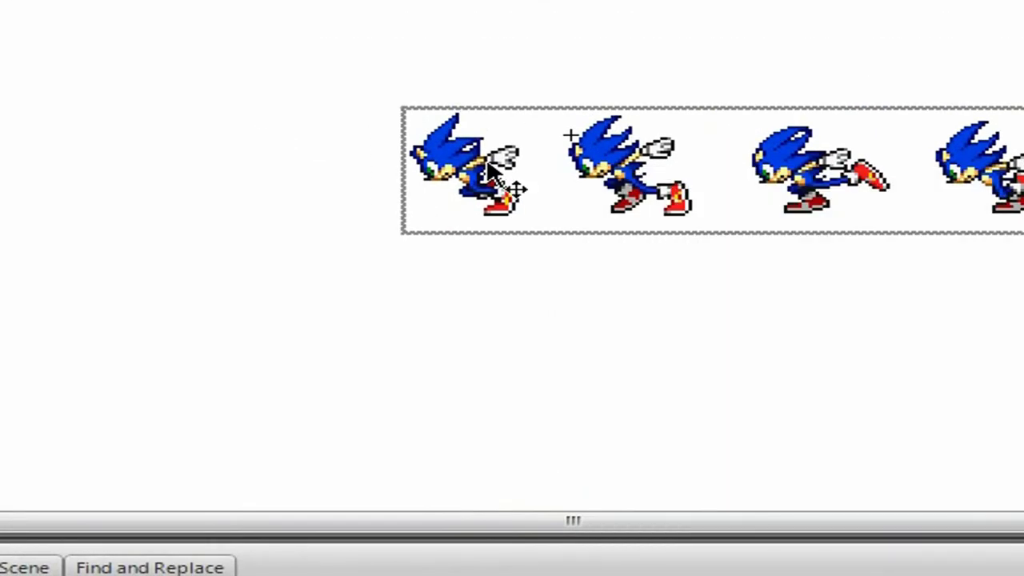
key("ctrl+b")
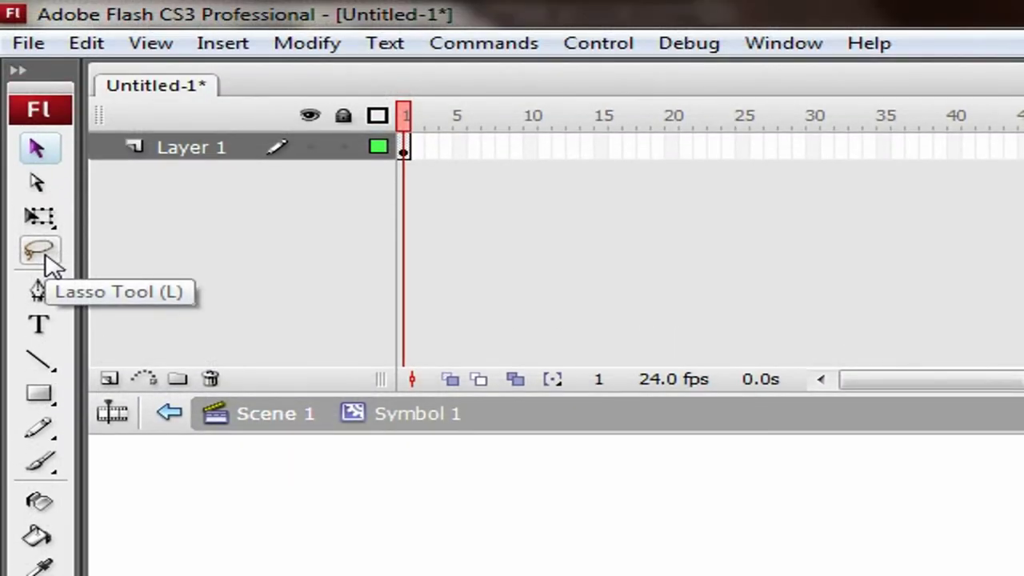
left_click(39, 252)
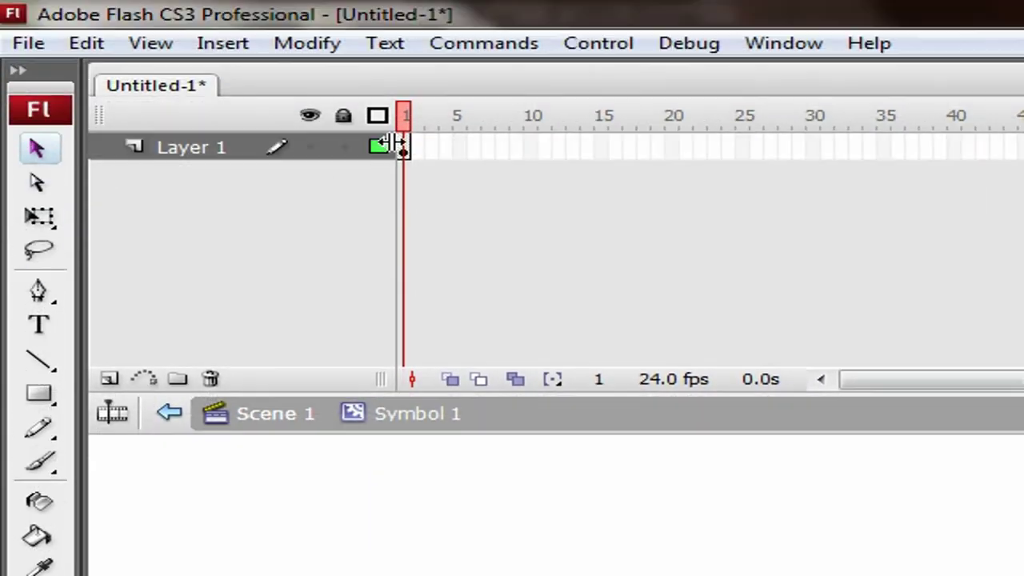
Step: Add a blank frame after frame 1 on Layer 1 and turn on Onion Skin
left_click(406, 17)
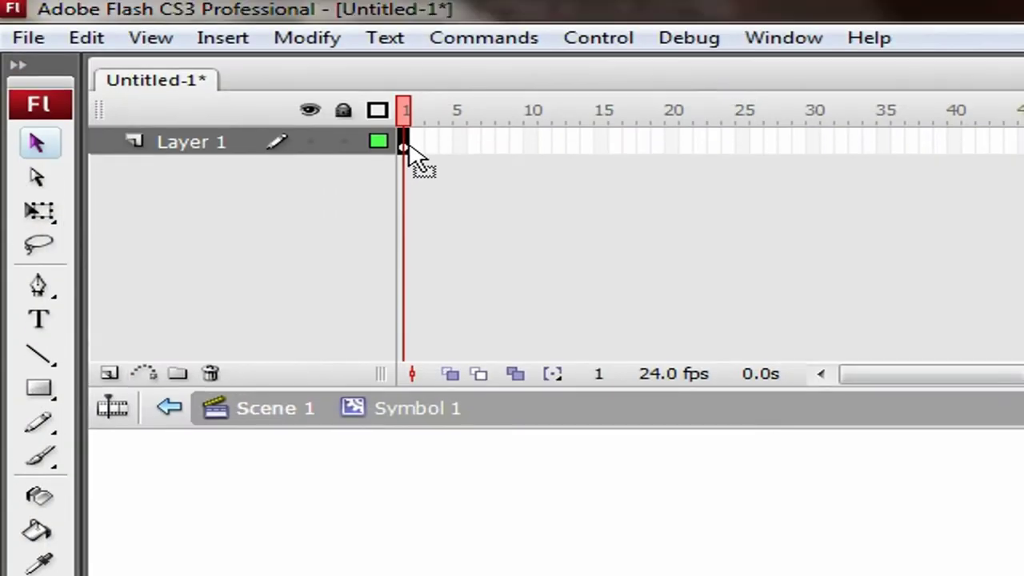
right_click(408, 146)
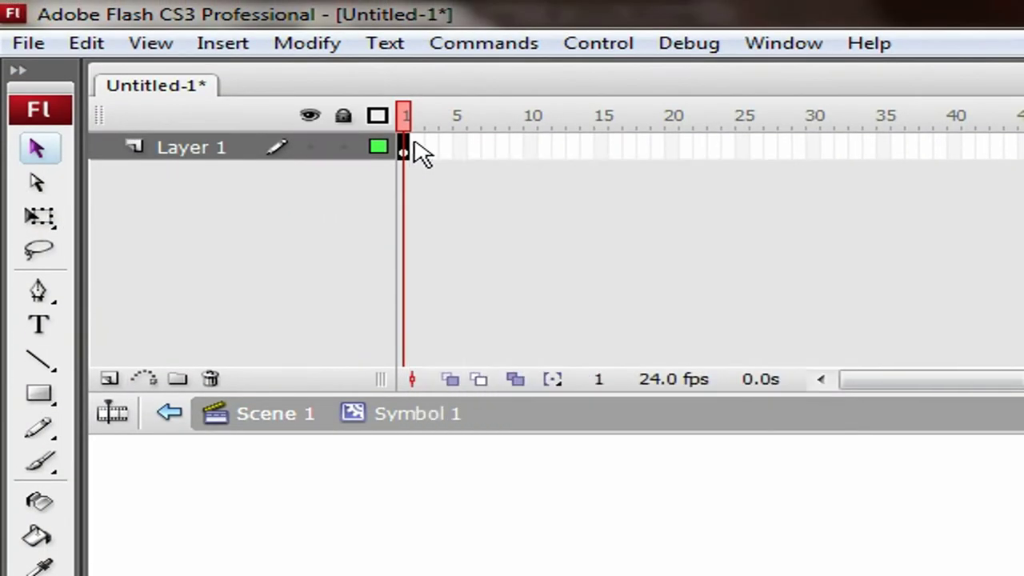
right_click(408, 147)
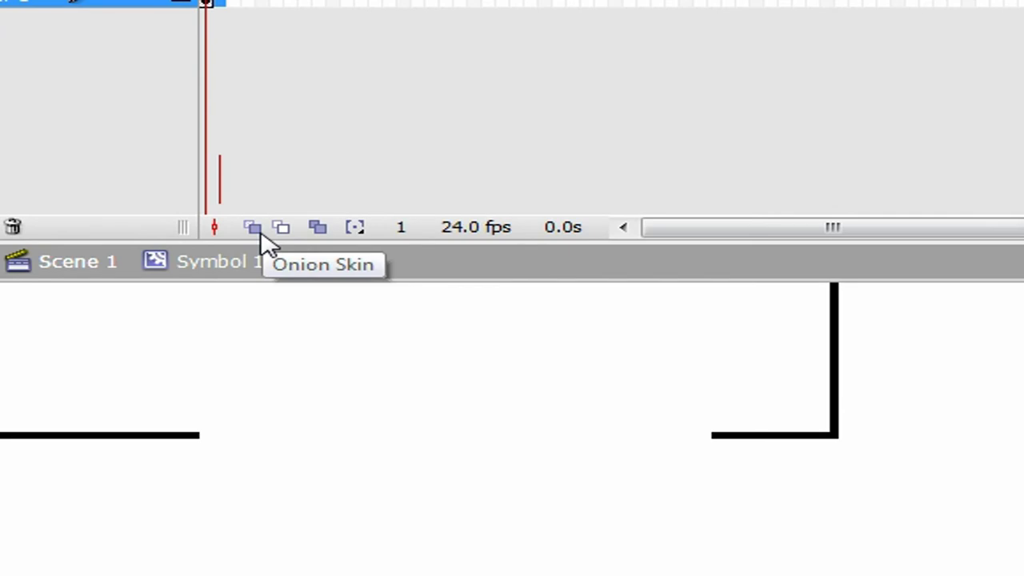
left_click(253, 227)
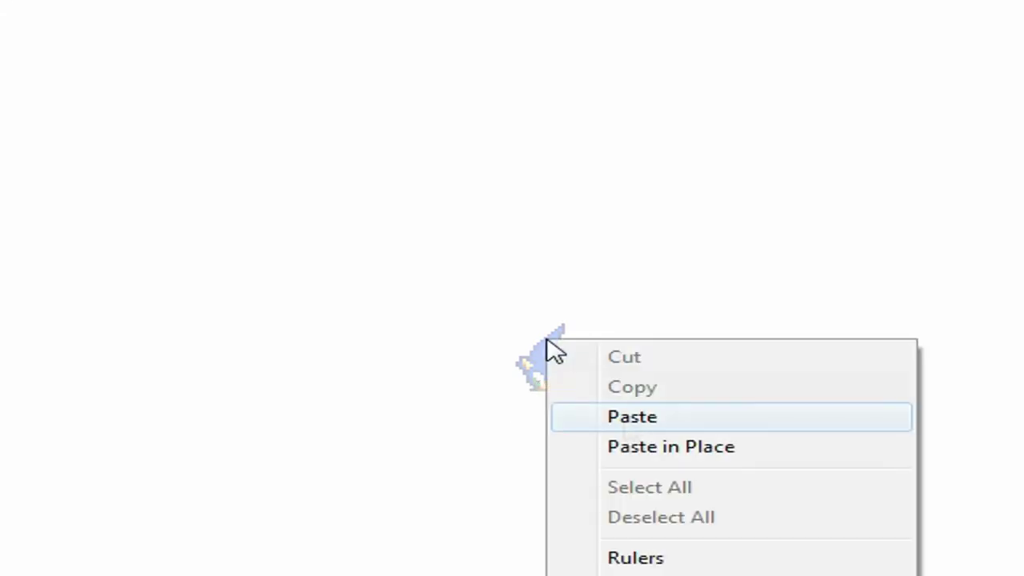
Step: Paste the cut running sprites into the blank frames that show the onion-skinned previous pose
left_click(615, 428)
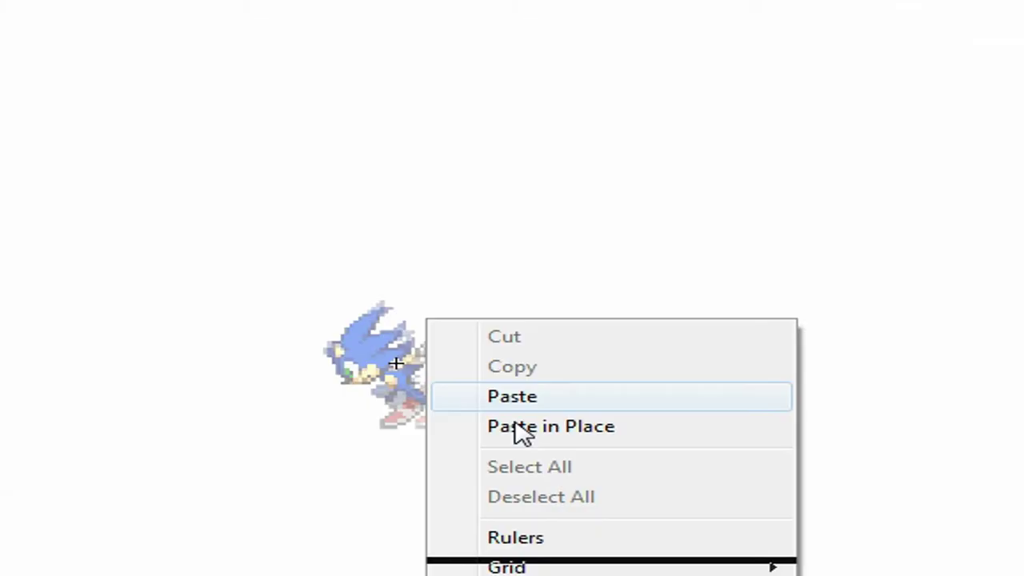
left_click(518, 434)
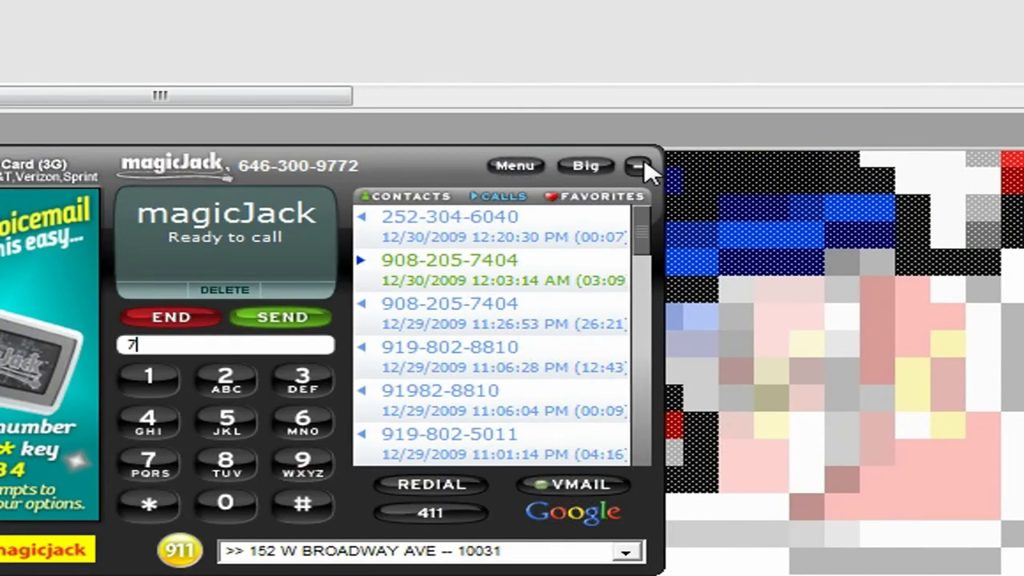
Step: Minimize the magicJack window and switch back to Adobe Flash CS3
left_click(643, 164)
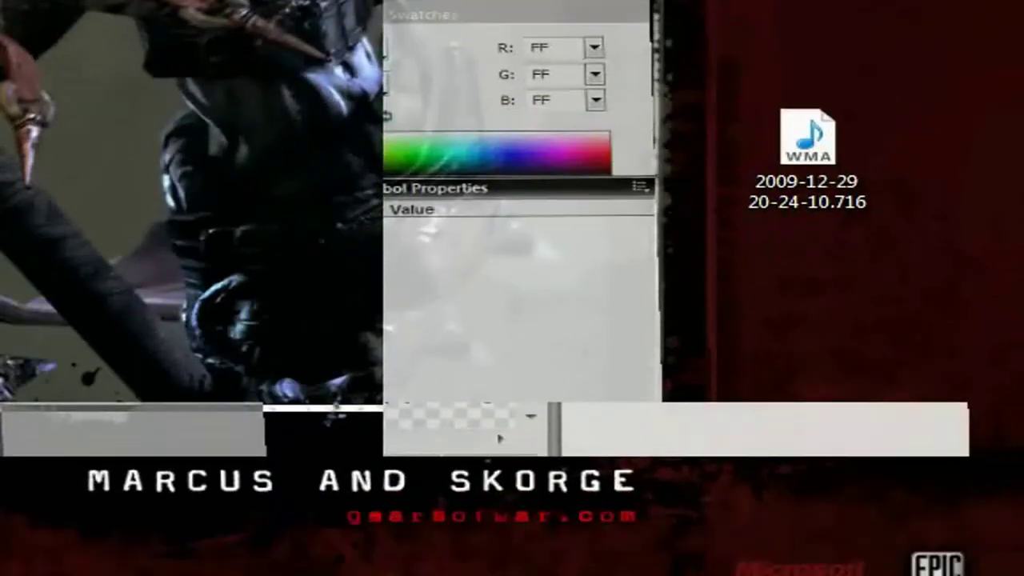
left_click(718, 549)
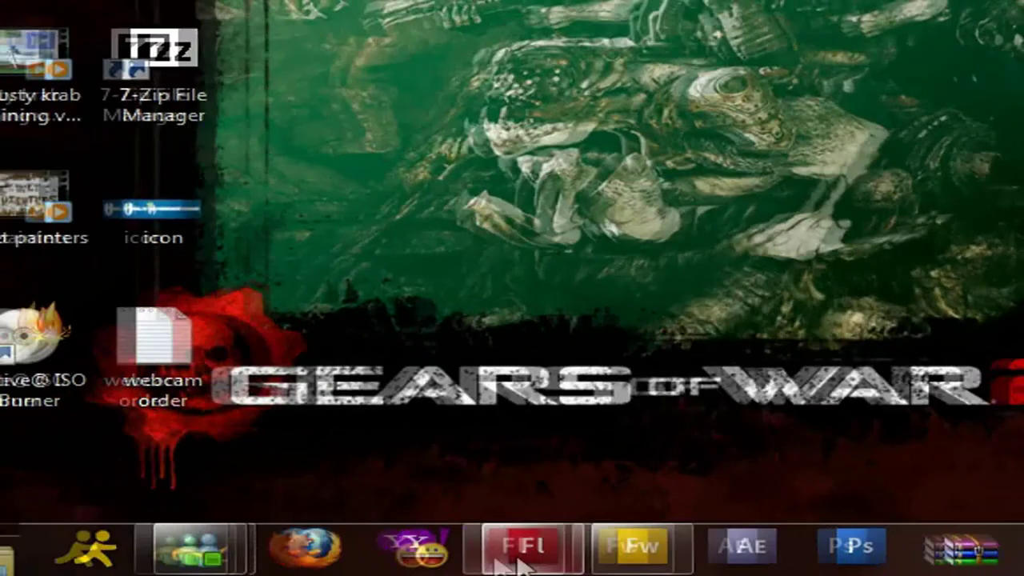
left_click(516, 564)
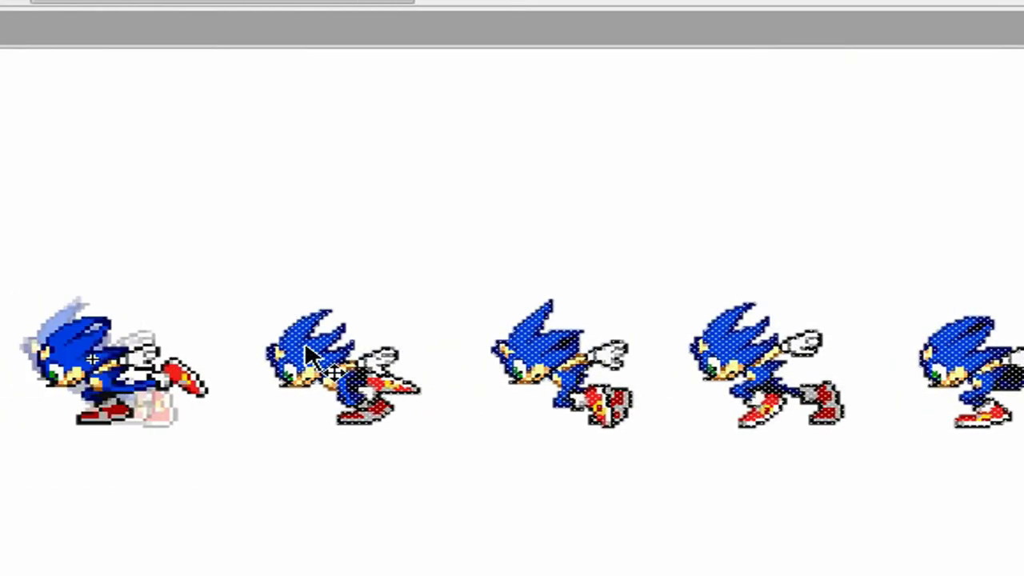
Step: Open the editing options for the selected remaining running sprites
right_click(310, 360)
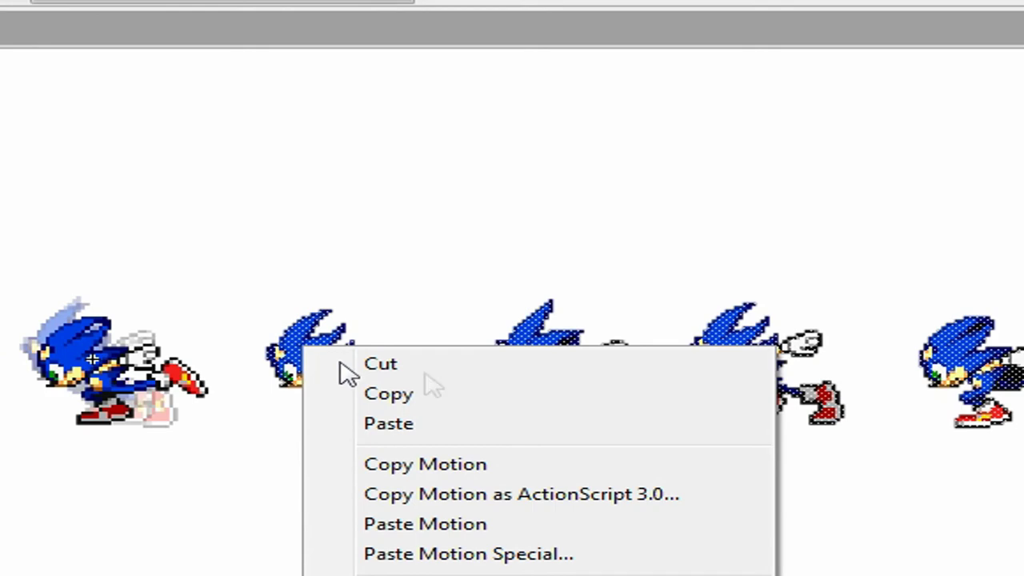